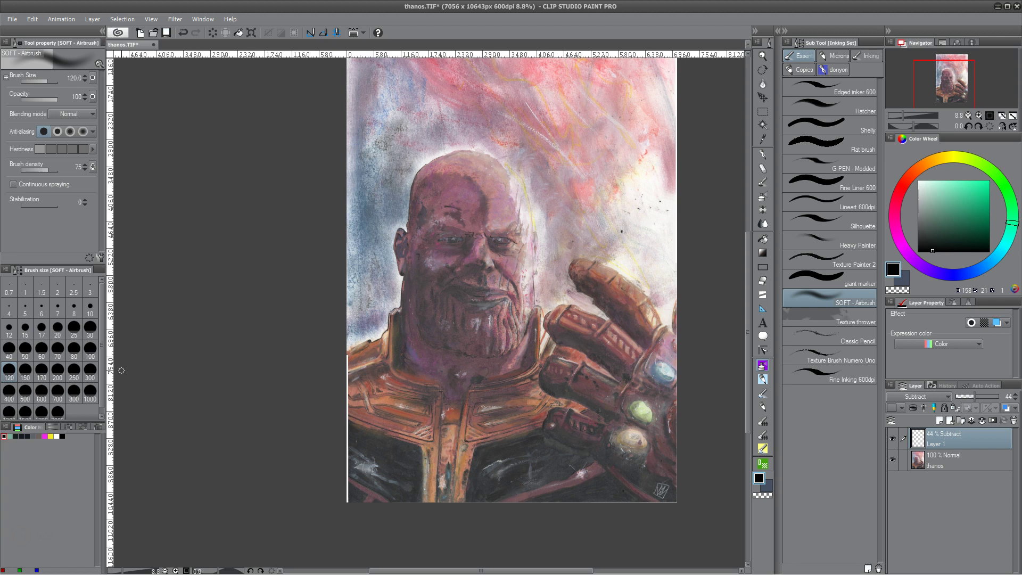
# - Set Layer 1's Subtract opacity to 100% and make black the drawing colour
pyautogui.moveTo(508, 353); pyautogui.dragTo(396, 368)
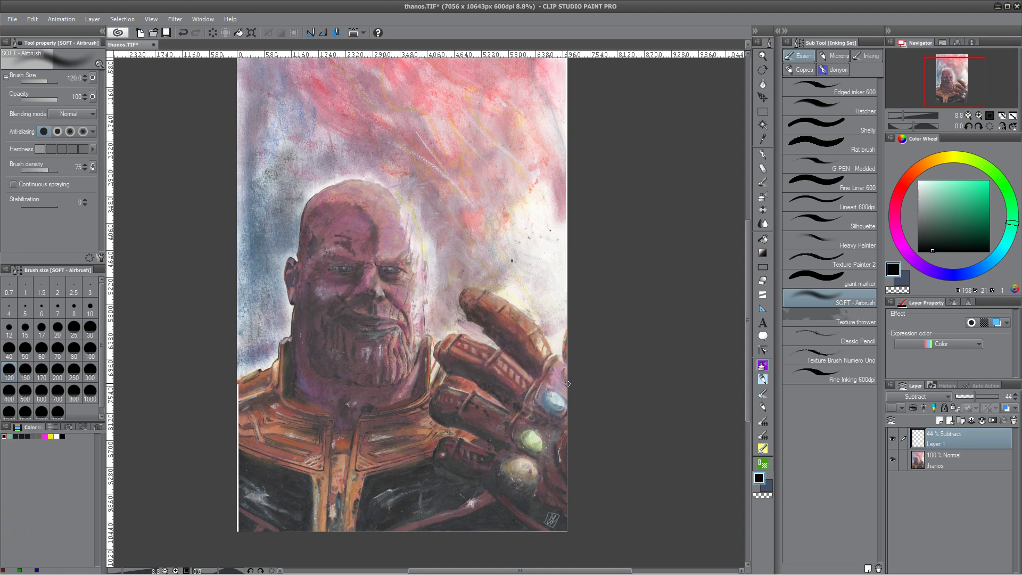
pyautogui.moveTo(365, 417); pyautogui.dragTo(390, 387)
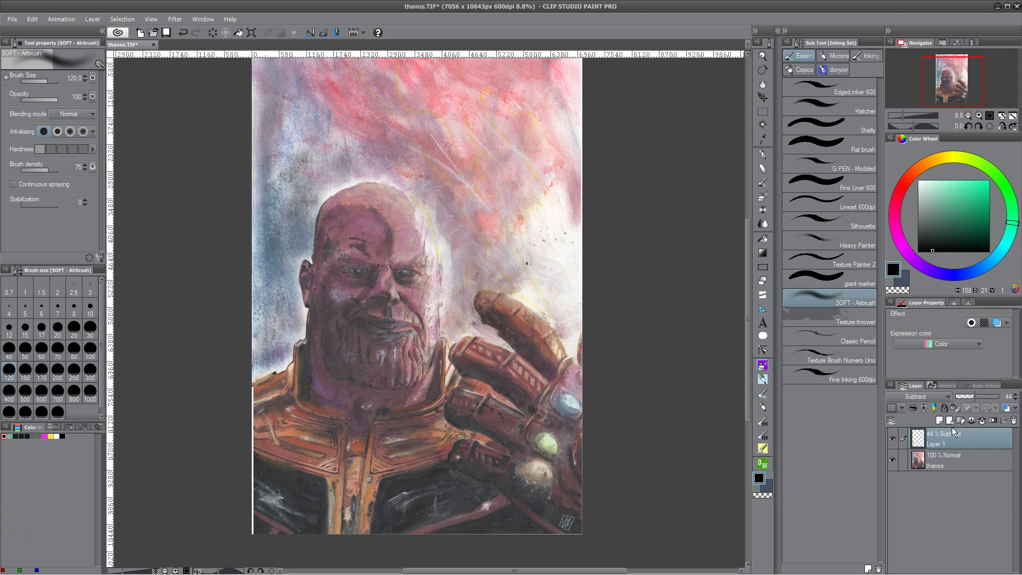
pyautogui.moveTo(978, 398); pyautogui.dragTo(1003, 400)
pyautogui.moveTo(934, 249); pyautogui.dragTo(897, 255)
# - Fill Layer 1 with black, then with white, confirming the Deselect warning each time
pyautogui.hotkey('alt', 'BackSpace')
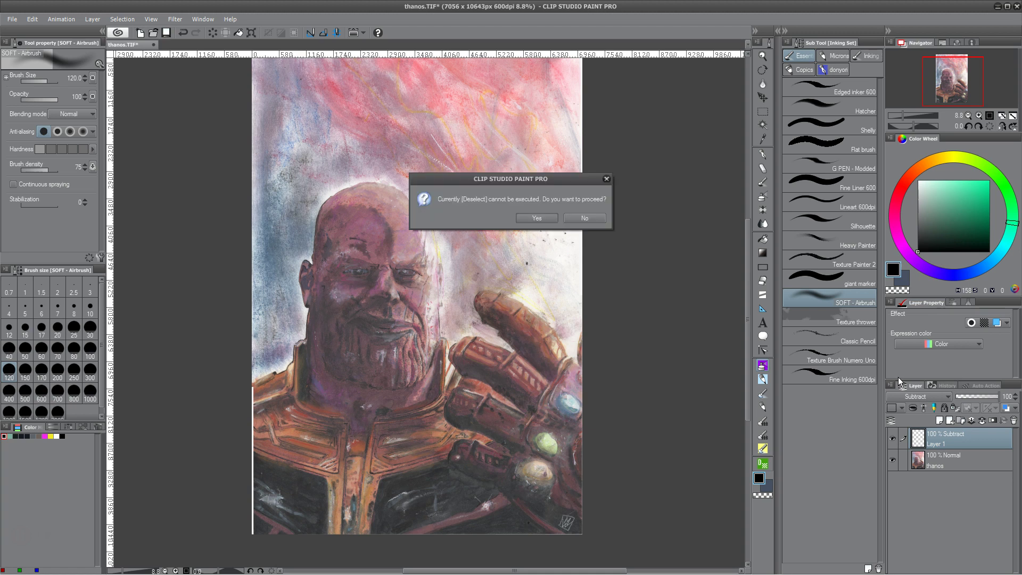
pyautogui.click(541, 220)
pyautogui.click(917, 179)
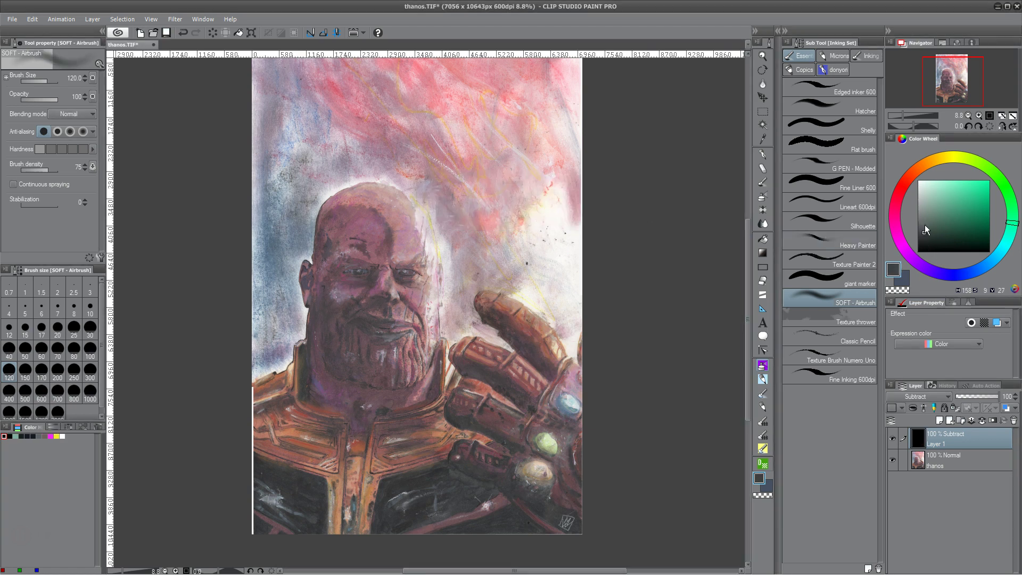
pyautogui.hotkey('alt', 'BackSpace')
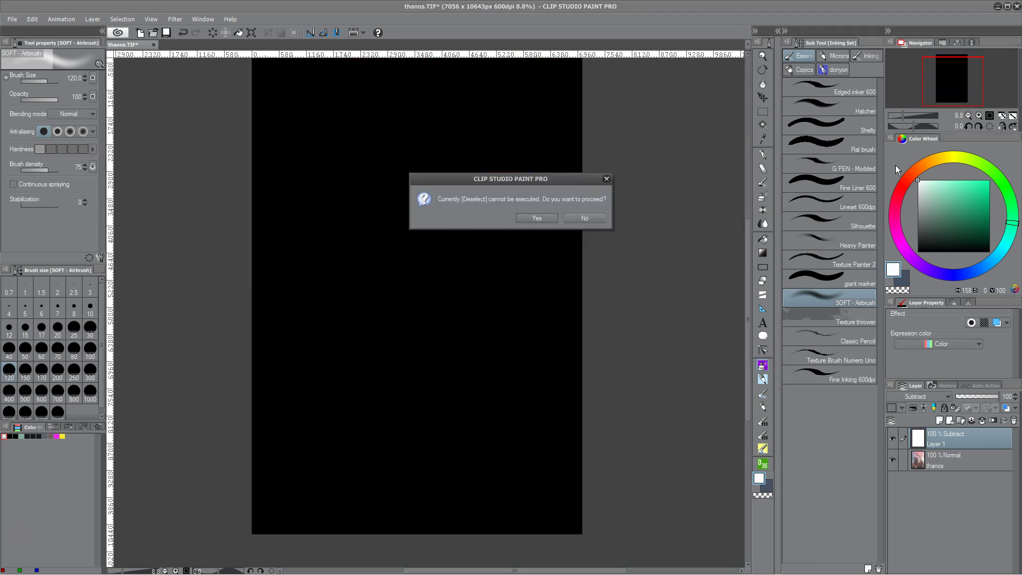
pyautogui.click(537, 219)
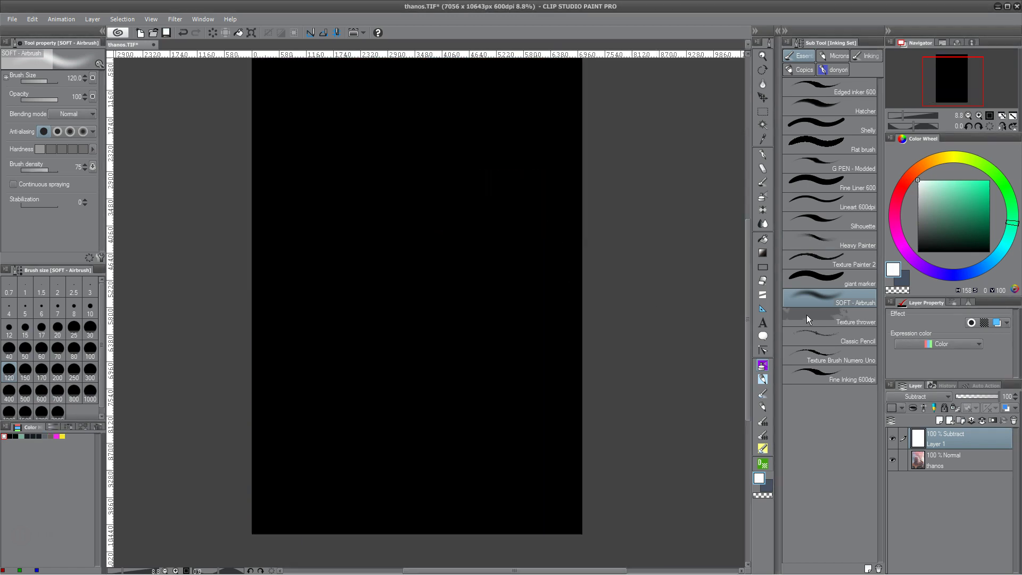
# - Shift the colour toward blue and refill Layer 1, confirming the warning
pyautogui.moveTo(962, 273); pyautogui.dragTo(956, 279)
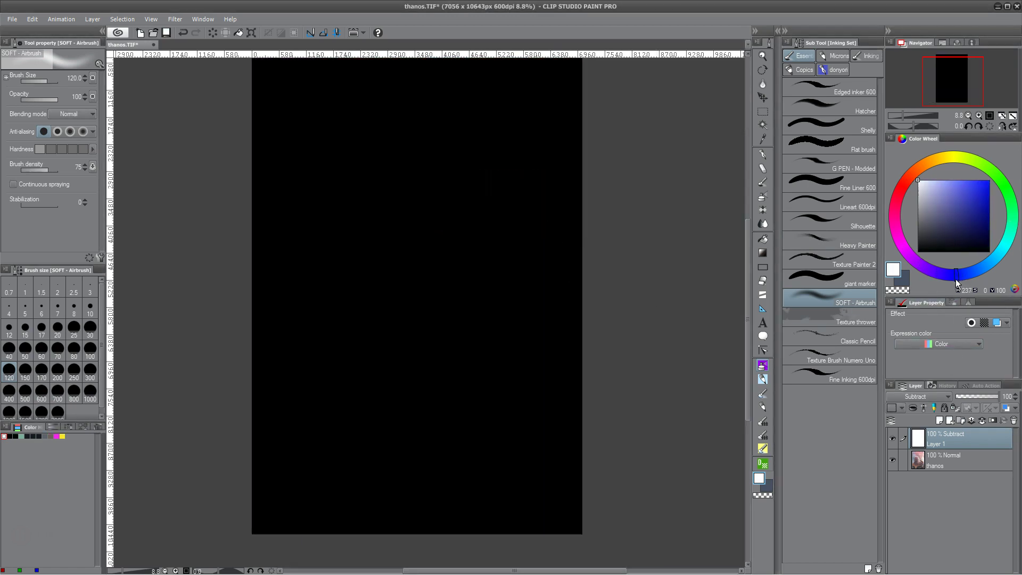
pyautogui.hotkey('ctrl', 'd')
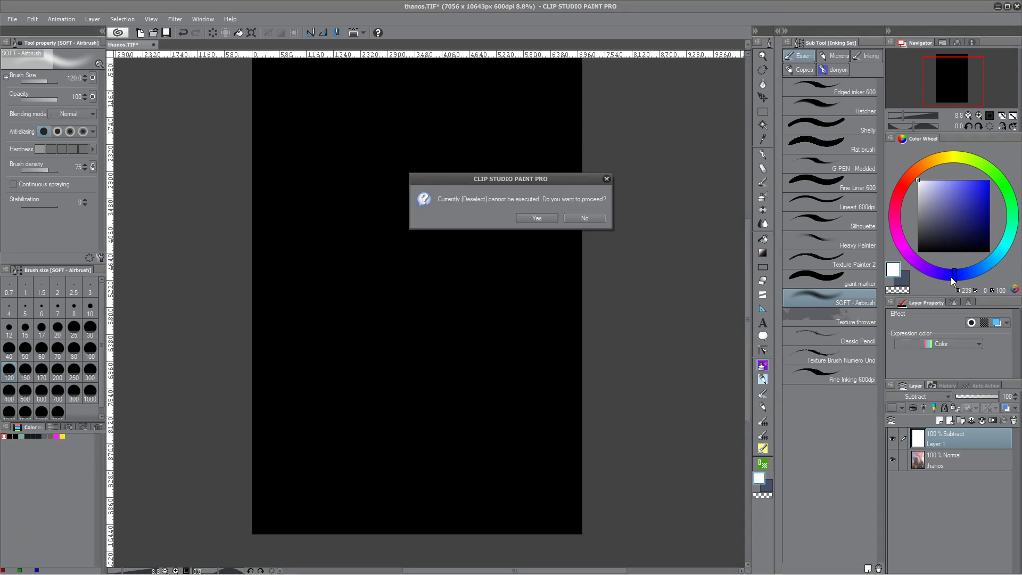
pyautogui.click(539, 217)
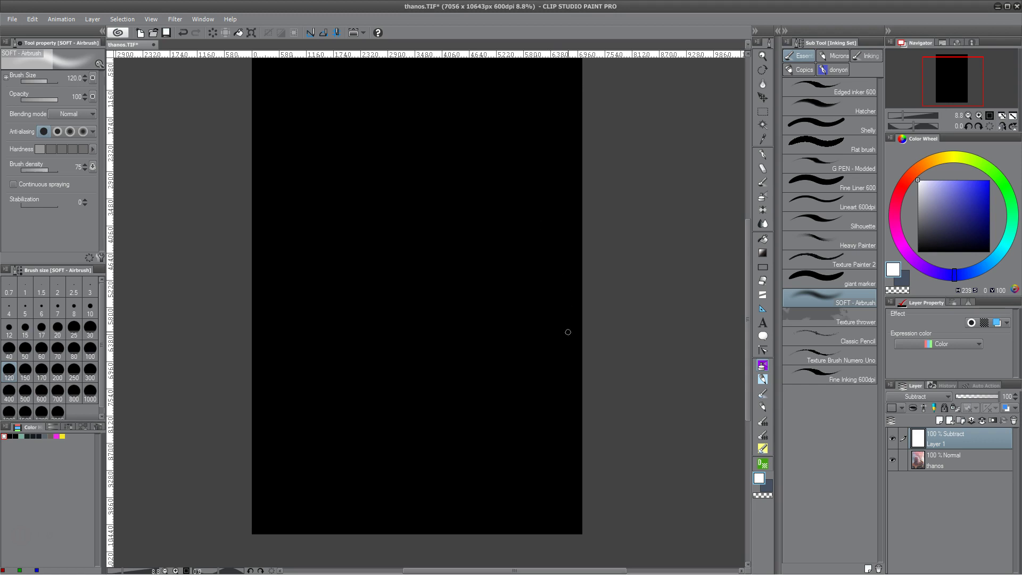
# - Fill the Subtract layer with saturated blue, then with cyan, confirming each warning
pyautogui.moveTo(940, 196); pyautogui.dragTo(983, 190)
pyautogui.hotkey('alt', 'BackSpace')
pyautogui.hotkey('ctrl', 'd')
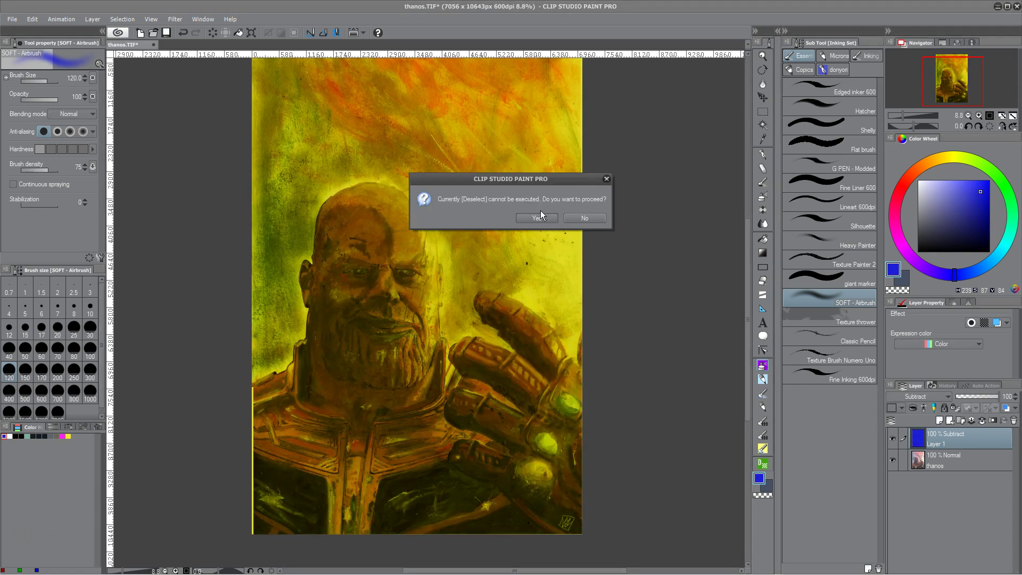
pyautogui.click(537, 218)
pyautogui.moveTo(1010, 263); pyautogui.dragTo(983, 251)
pyautogui.hotkey('alt', 'BackSpace')
pyautogui.hotkey('ctrl', 'd')
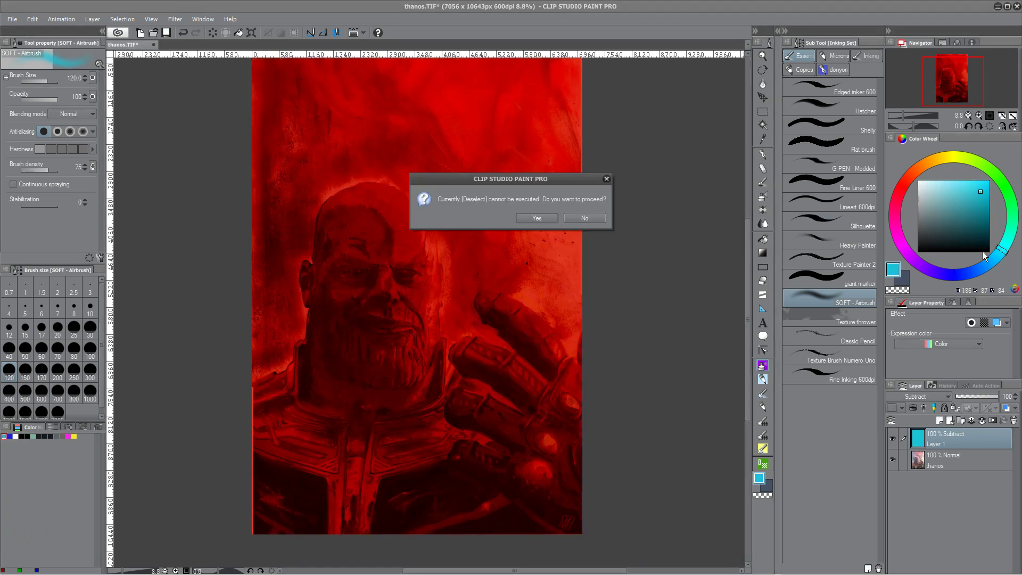
pyautogui.click(542, 219)
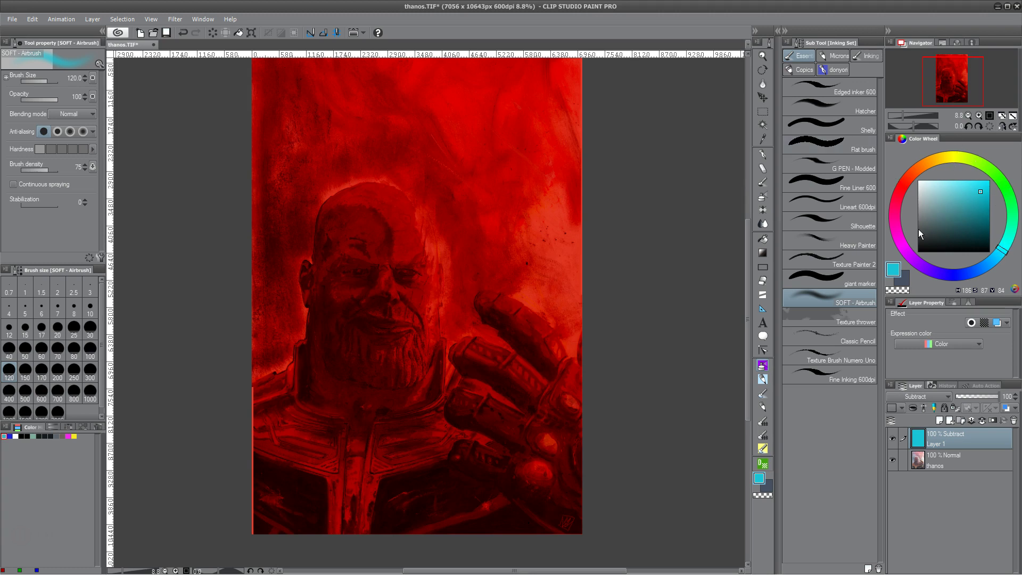
# - Try magenta and violet fills on the Subtract layer, then undo to clear it
pyautogui.click(900, 245)
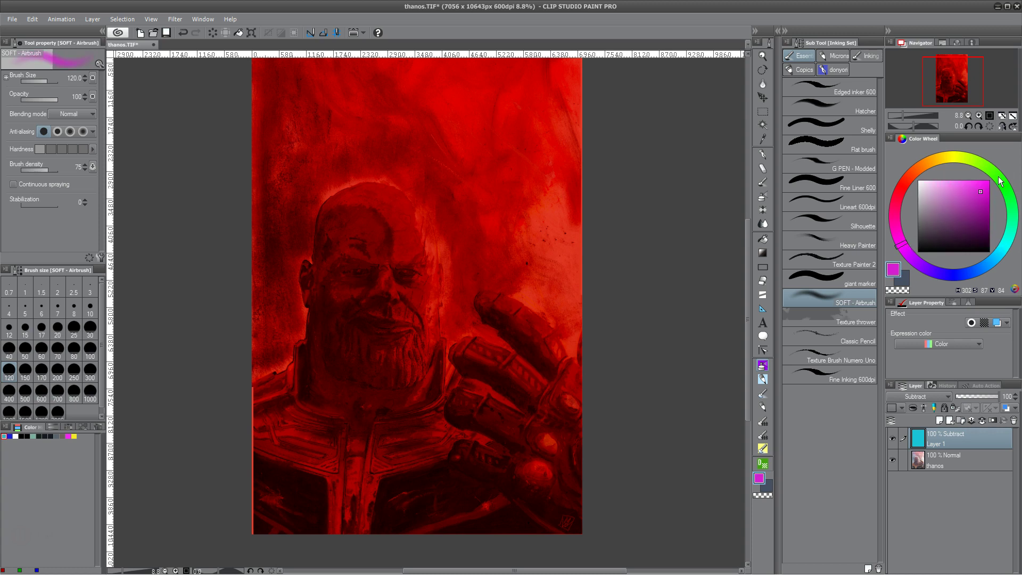
pyautogui.hotkey('ctrl', 'd')
pyautogui.click(537, 218)
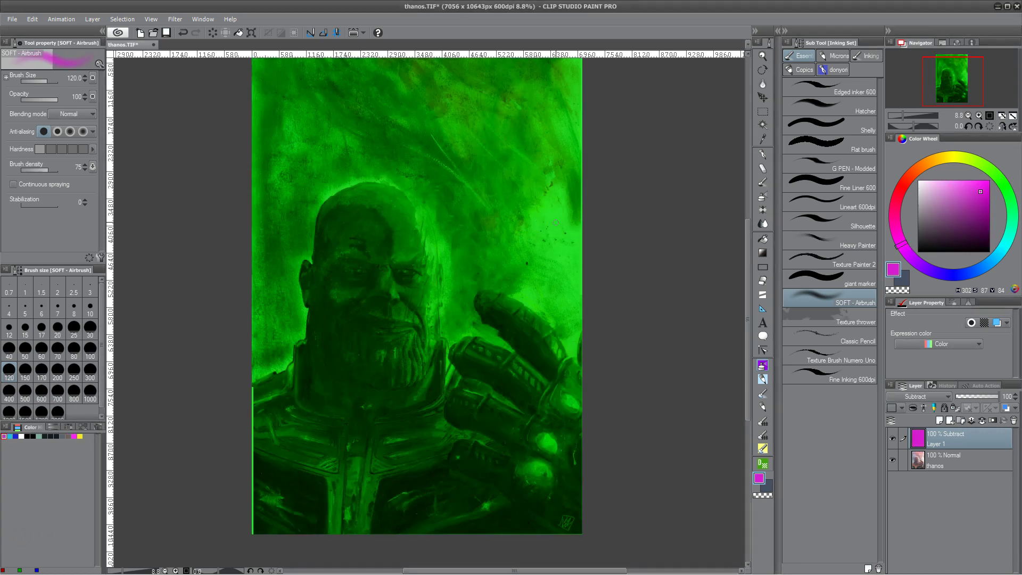
pyautogui.click(926, 267)
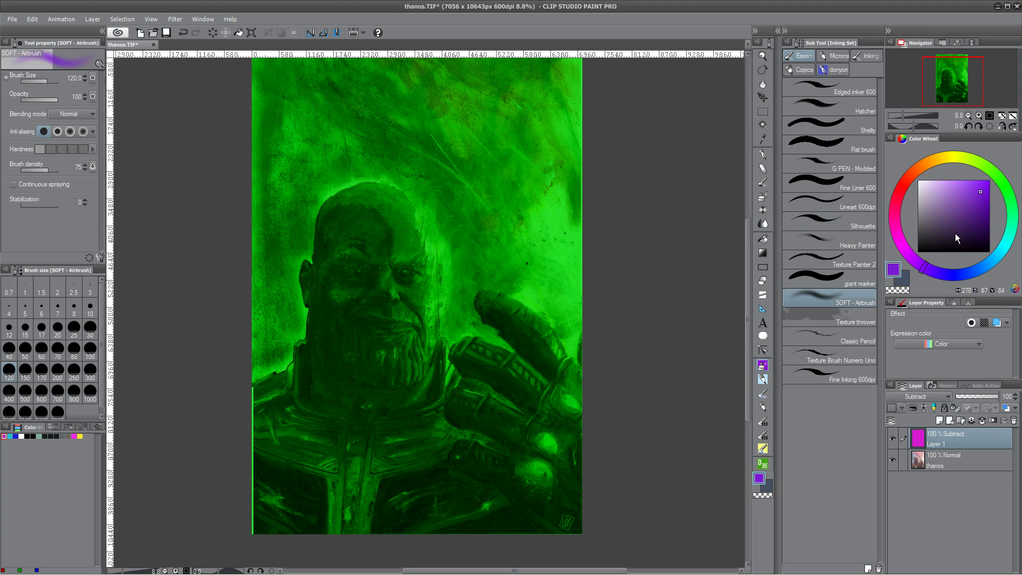
pyautogui.hotkey('ctrl', 'd')
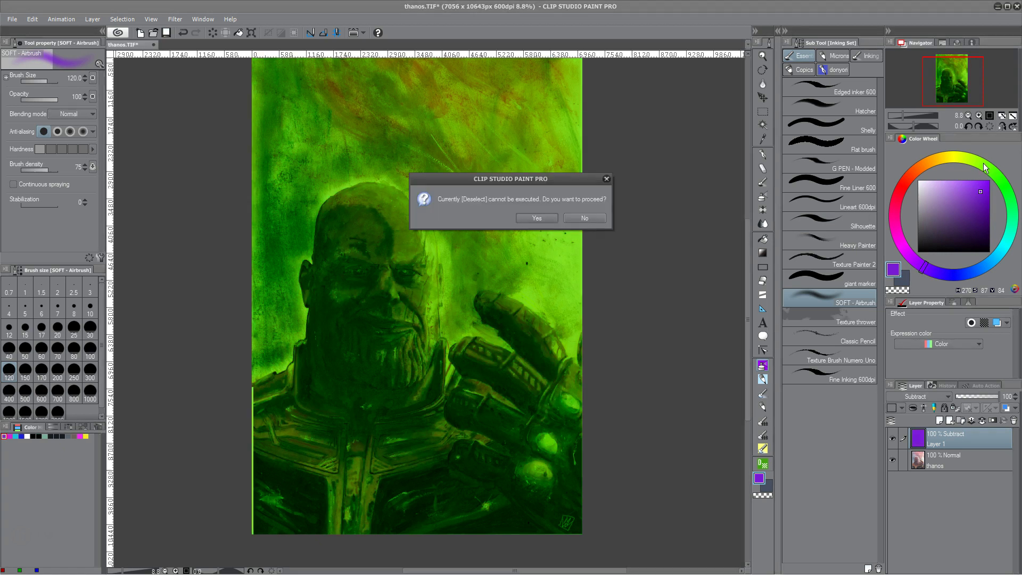
pyautogui.click(537, 218)
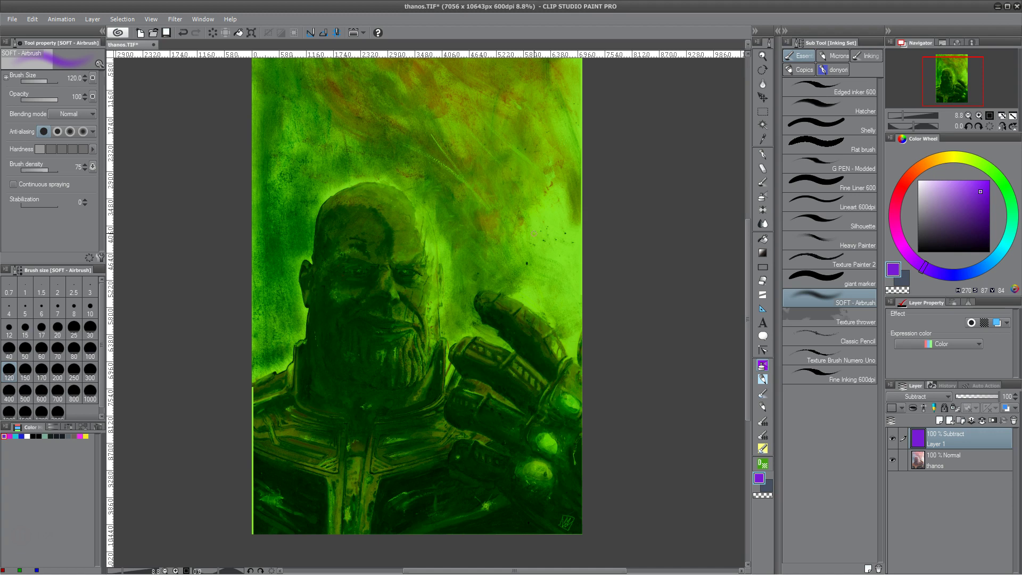
pyautogui.hotkey('ctrl', 'z')
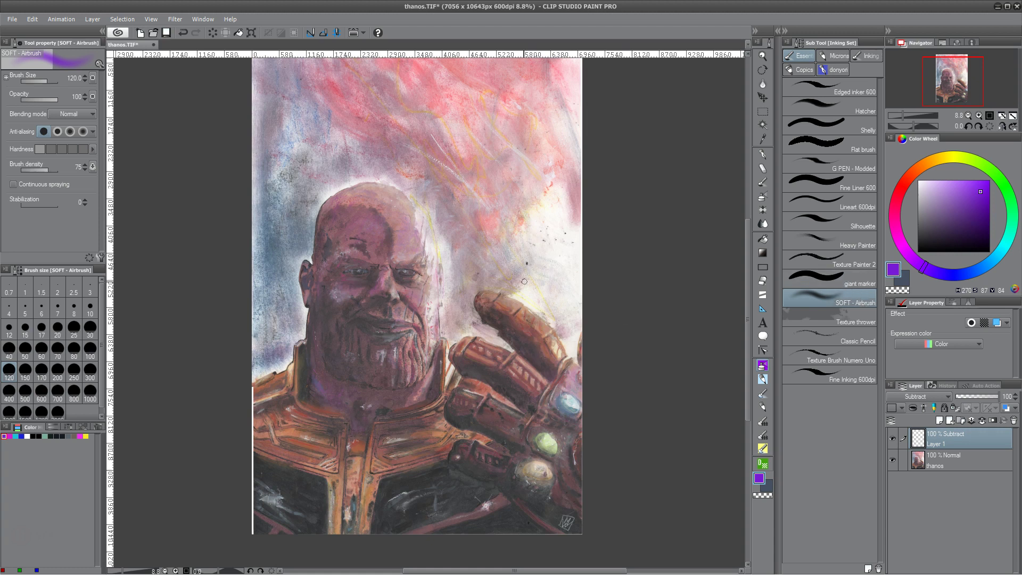
# - With a size-400 airbrush in dark violet, darken the cheeks, forehead, temple and eye sockets
pyautogui.press(']')
pyautogui.press(']')
pyautogui.press(']')
pyautogui.press(']')
pyautogui.press(']')
pyautogui.press(']')
pyautogui.moveTo(979, 191)
pyautogui.mouseDown()
pyautogui.moveTo(933, 228)
pyautogui.moveTo(940, 240)
pyautogui.mouseUp()
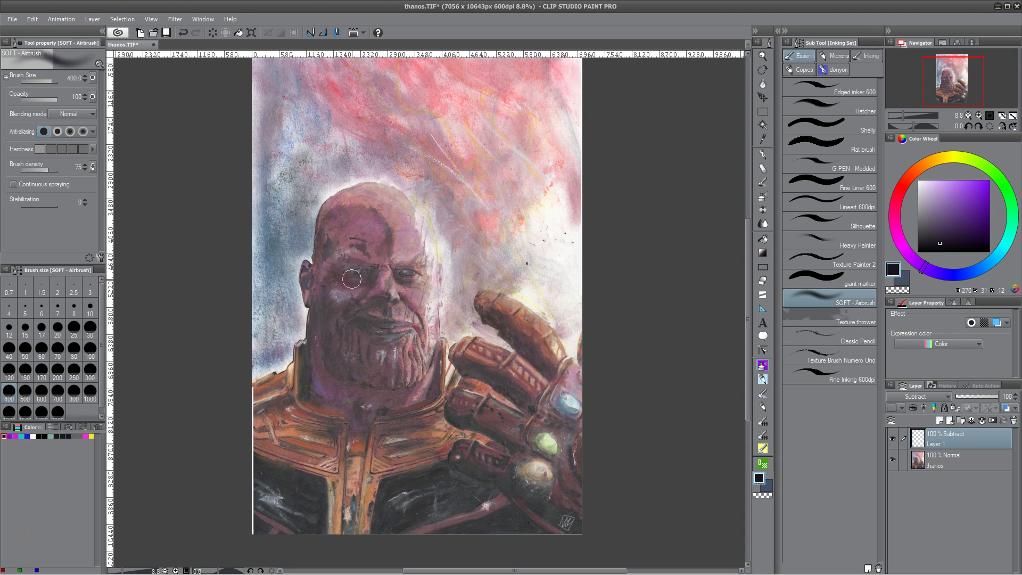
pyautogui.moveTo(352, 279)
pyautogui.mouseDown()
pyautogui.moveTo(324, 298)
pyautogui.moveTo(333, 273)
pyautogui.moveTo(344, 367)
pyautogui.moveTo(374, 378)
pyautogui.mouseUp()
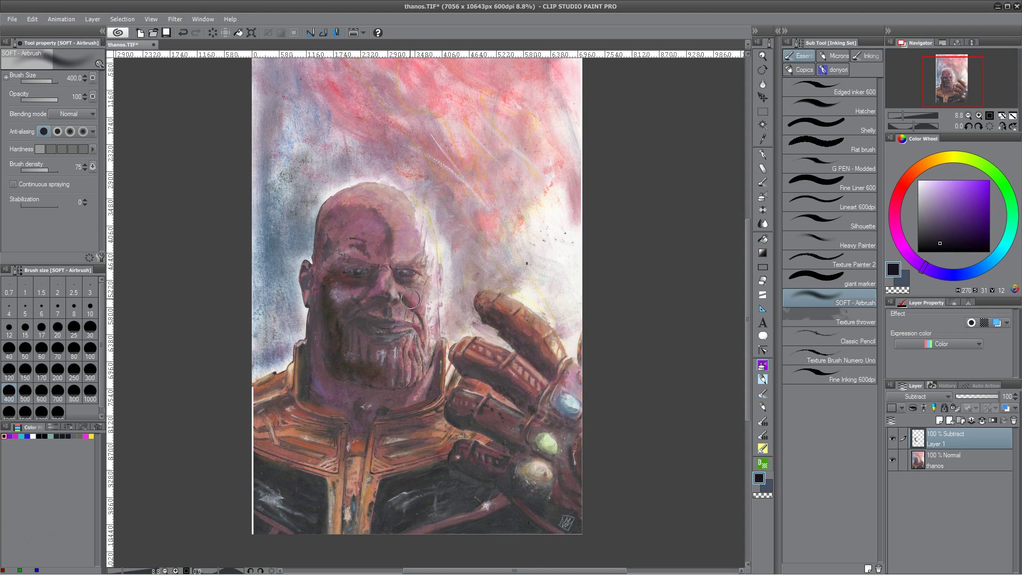
pyautogui.moveTo(410, 300); pyautogui.dragTo(436, 346)
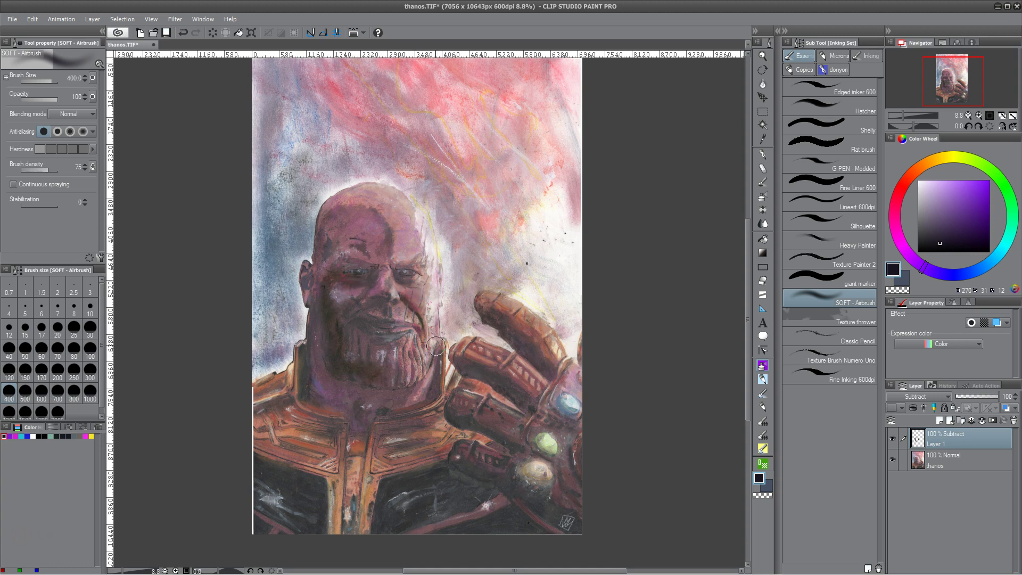
pyautogui.moveTo(338, 231)
pyautogui.mouseDown()
pyautogui.moveTo(328, 268)
pyautogui.moveTo(339, 257)
pyautogui.moveTo(331, 241)
pyautogui.moveTo(325, 276)
pyautogui.moveTo(332, 249)
pyautogui.moveTo(323, 247)
pyautogui.moveTo(313, 365)
pyautogui.moveTo(314, 341)
pyautogui.mouseUp()
pyautogui.keyDown('alt'); pyautogui.click(339, 257); pyautogui.keyUp('alt')
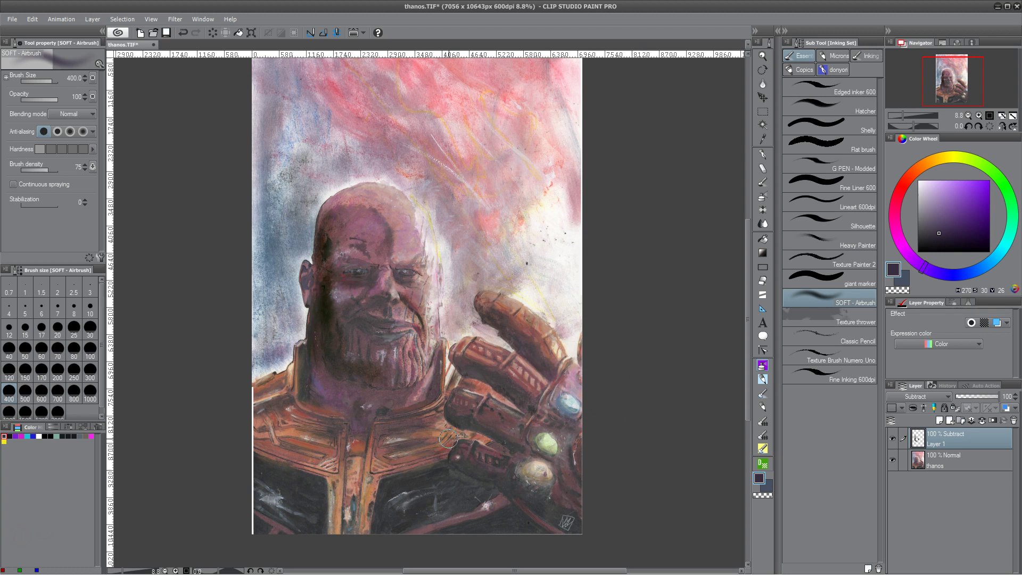
pyautogui.moveTo(357, 265)
pyautogui.mouseDown()
pyautogui.moveTo(367, 273)
pyautogui.moveTo(355, 274)
pyautogui.moveTo(416, 273)
pyautogui.mouseUp()
pyautogui.click(935, 252)
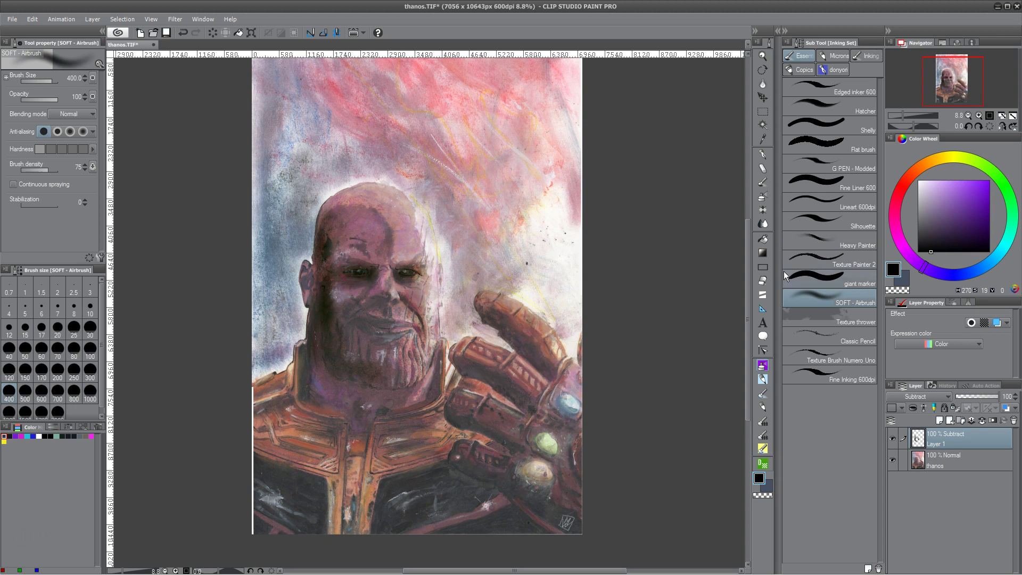
# - Switch to a pen brush from the inking set, choose dark red, size 300
pyautogui.press('p')
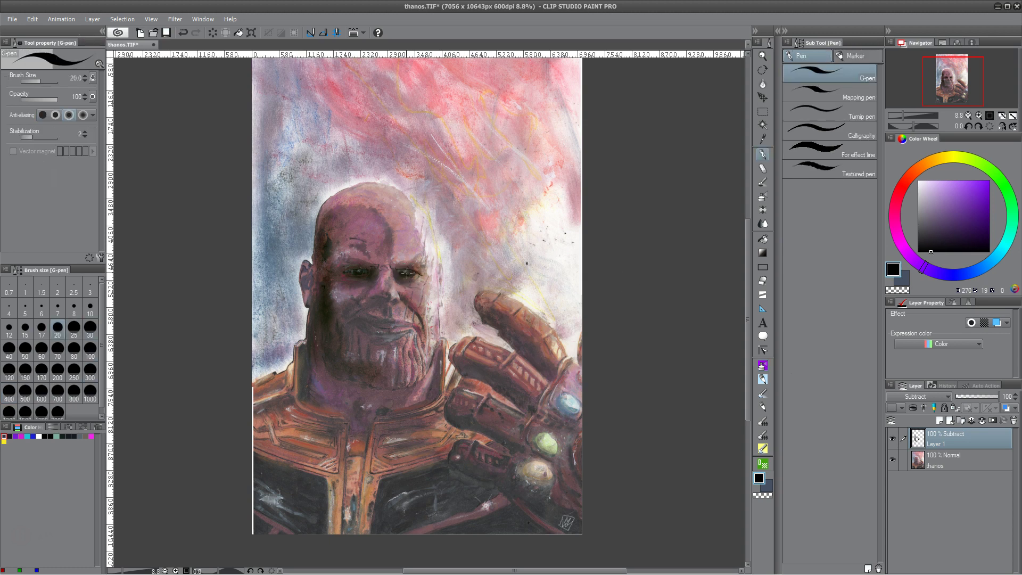
pyautogui.click(767, 365)
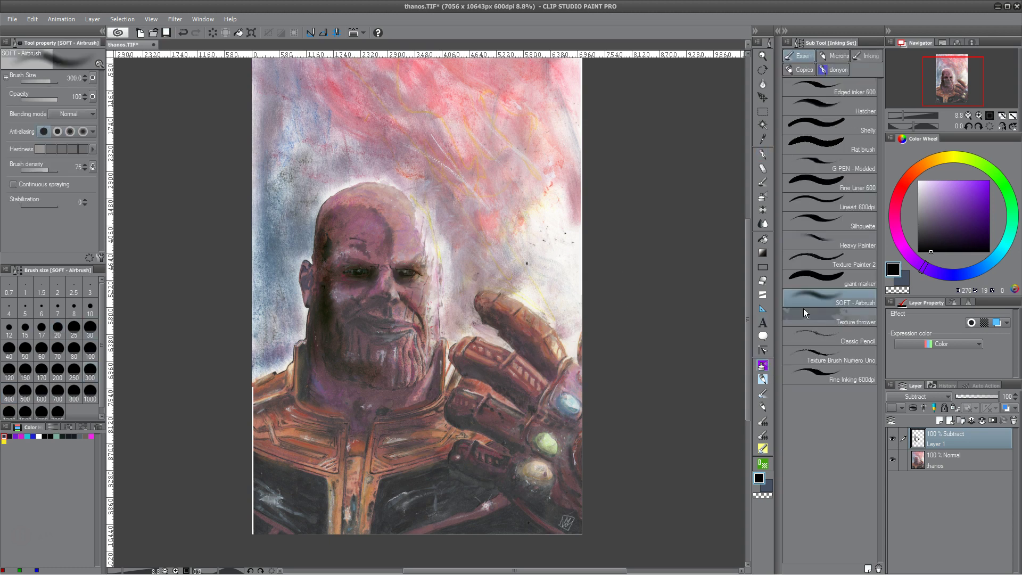
pyautogui.click(820, 228)
pyautogui.press('[')
pyautogui.press('[')
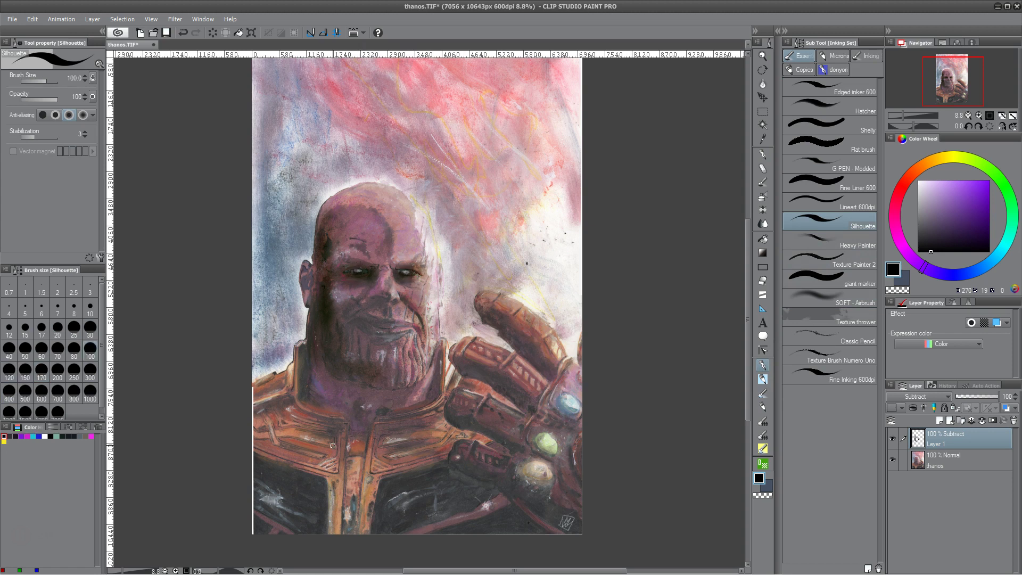
pyautogui.click(896, 196)
pyautogui.moveTo(969, 210)
pyautogui.mouseDown()
pyautogui.moveTo(944, 245)
pyautogui.moveTo(947, 234)
pyautogui.mouseUp()
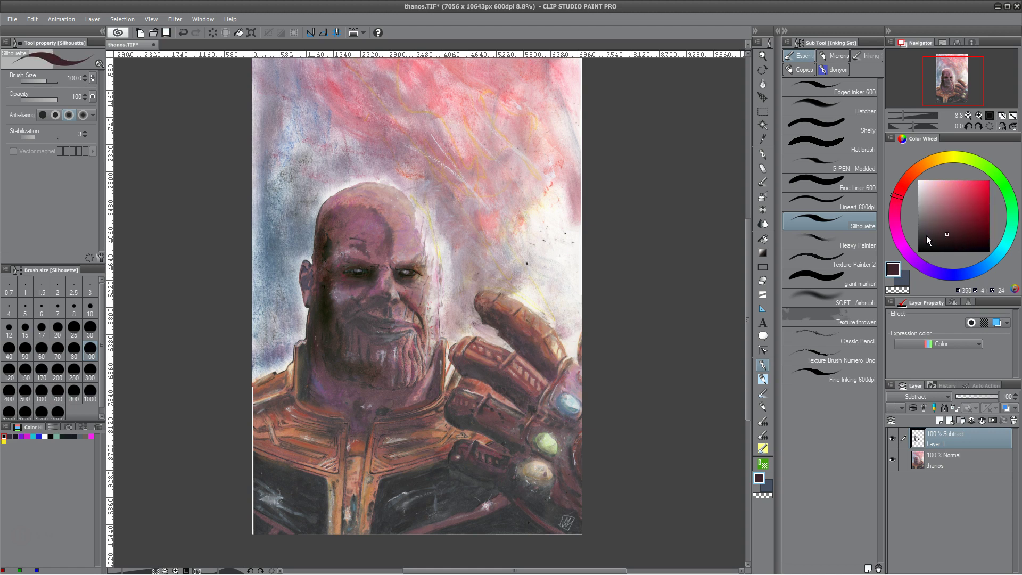
pyautogui.press(']')
pyautogui.press(']')
pyautogui.press(']')
pyautogui.press(']')
pyautogui.press(']')
pyautogui.press(']')
# - Shade the gauntlet's lower part, fingers and stones in near-black
pyautogui.moveTo(461, 464); pyautogui.dragTo(602, 515)
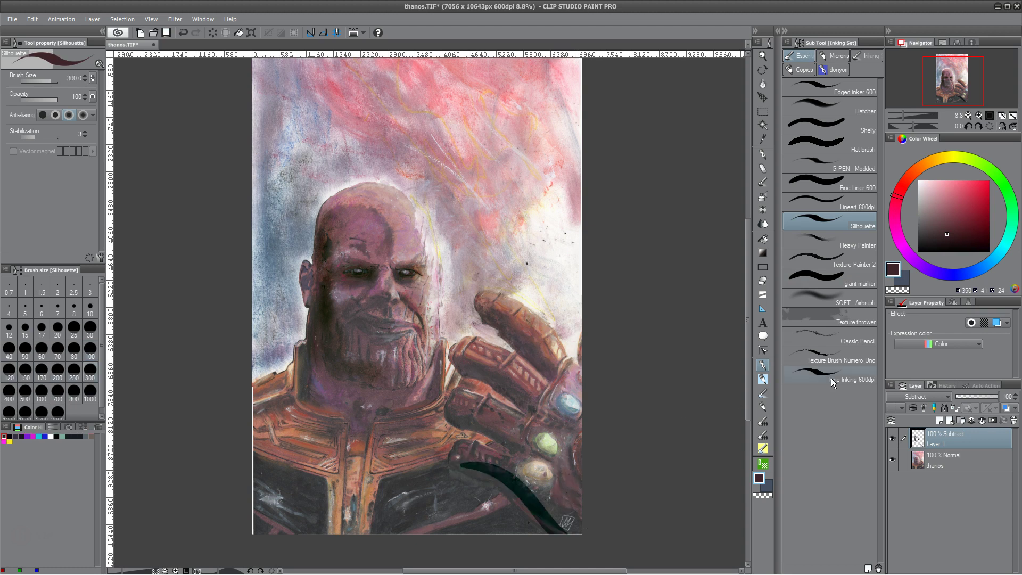
pyautogui.hotkey('ctrl', 'z')
pyautogui.moveTo(943, 235); pyautogui.dragTo(925, 248)
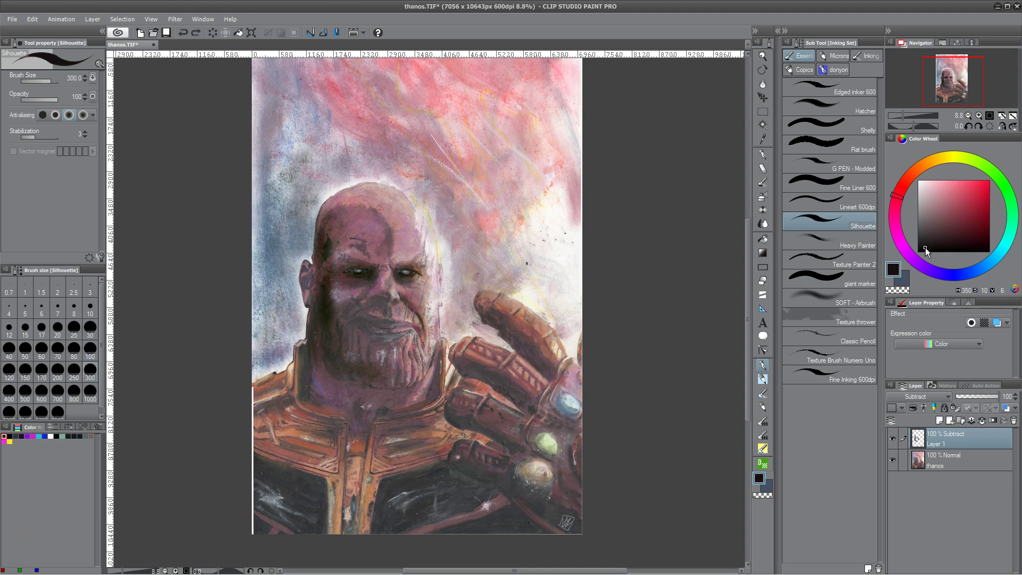
pyautogui.moveTo(503, 482); pyautogui.dragTo(548, 518)
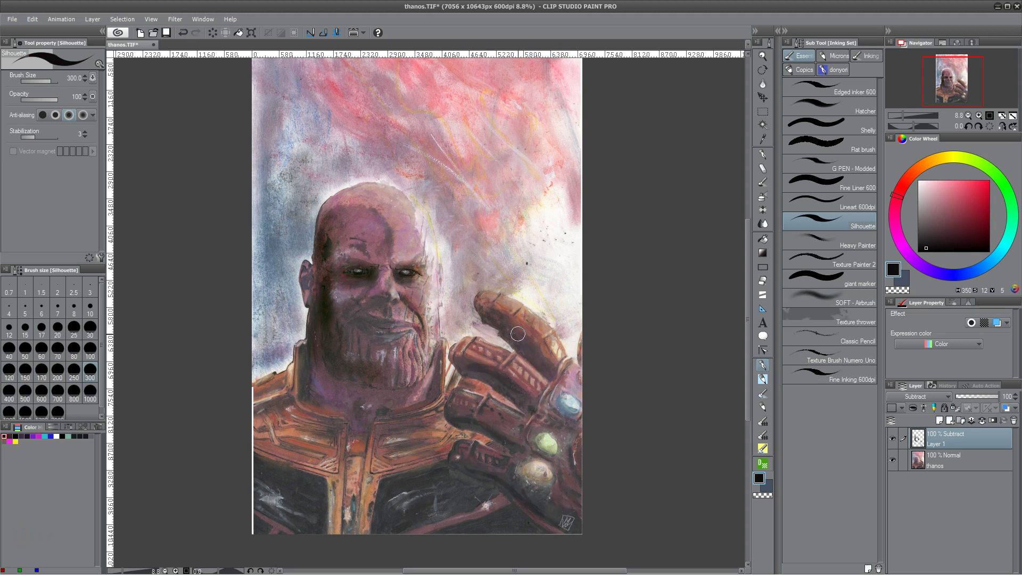
pyautogui.moveTo(518, 334); pyautogui.dragTo(552, 356)
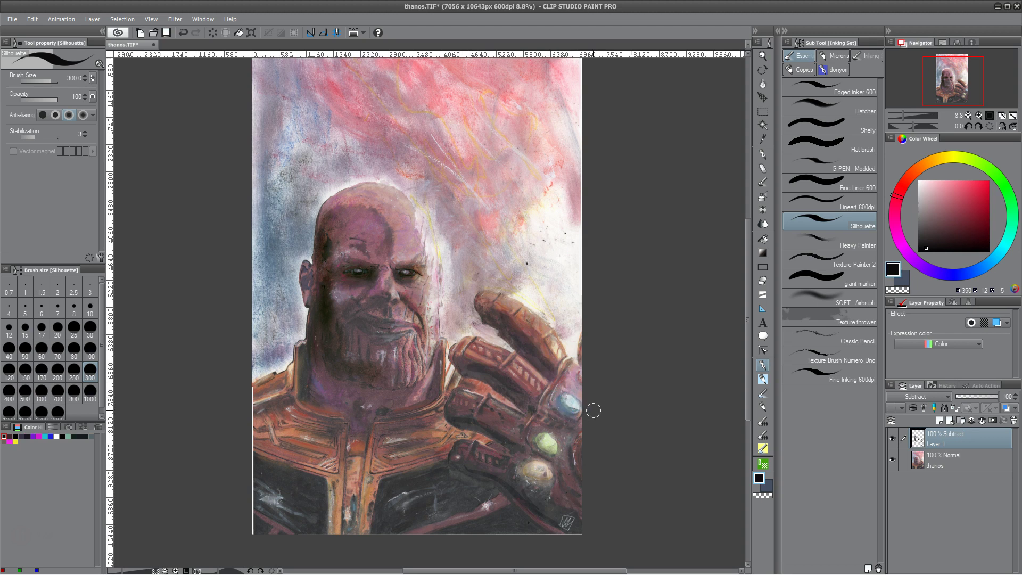
pyautogui.moveTo(540, 437)
pyautogui.mouseDown()
pyautogui.moveTo(562, 453)
pyautogui.moveTo(543, 488)
pyautogui.mouseUp()
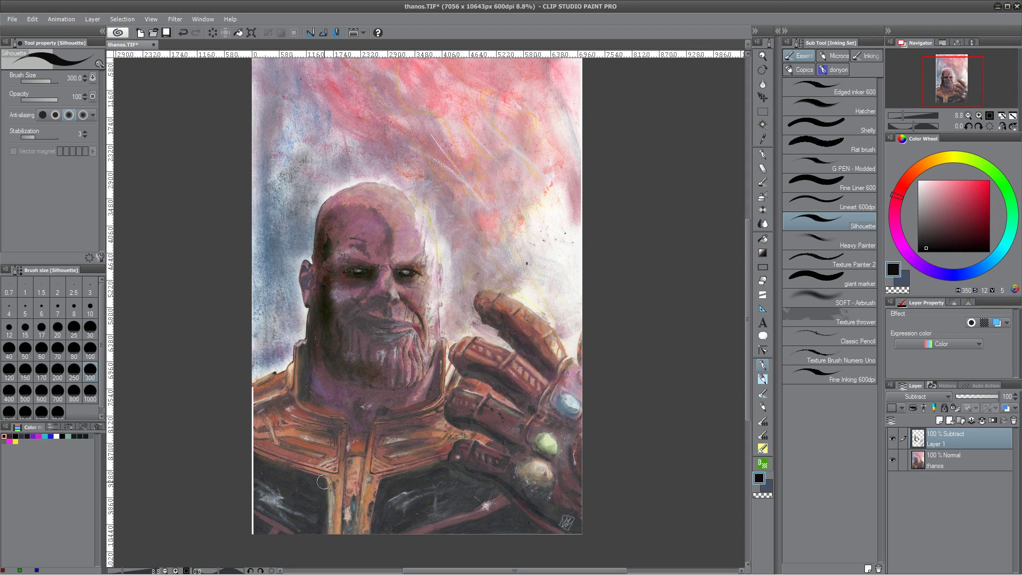
# - Shade the chest armour and the neck below the beard, discarding a background test stroke
pyautogui.moveTo(320, 476); pyautogui.dragTo(261, 464)
pyautogui.moveTo(381, 492)
pyautogui.mouseDown()
pyautogui.moveTo(434, 472)
pyautogui.moveTo(397, 503)
pyautogui.mouseUp()
pyautogui.moveTo(424, 469)
pyautogui.mouseDown()
pyautogui.moveTo(332, 407)
pyautogui.moveTo(373, 416)
pyautogui.moveTo(406, 401)
pyautogui.moveTo(444, 359)
pyautogui.mouseUp()
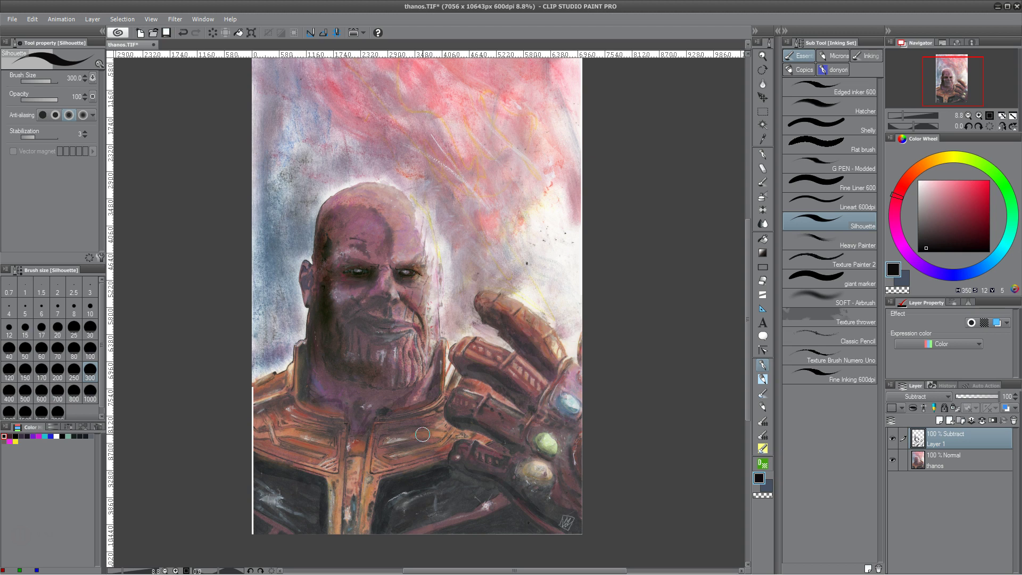
pyautogui.moveTo(306, 205); pyautogui.dragTo(288, 88)
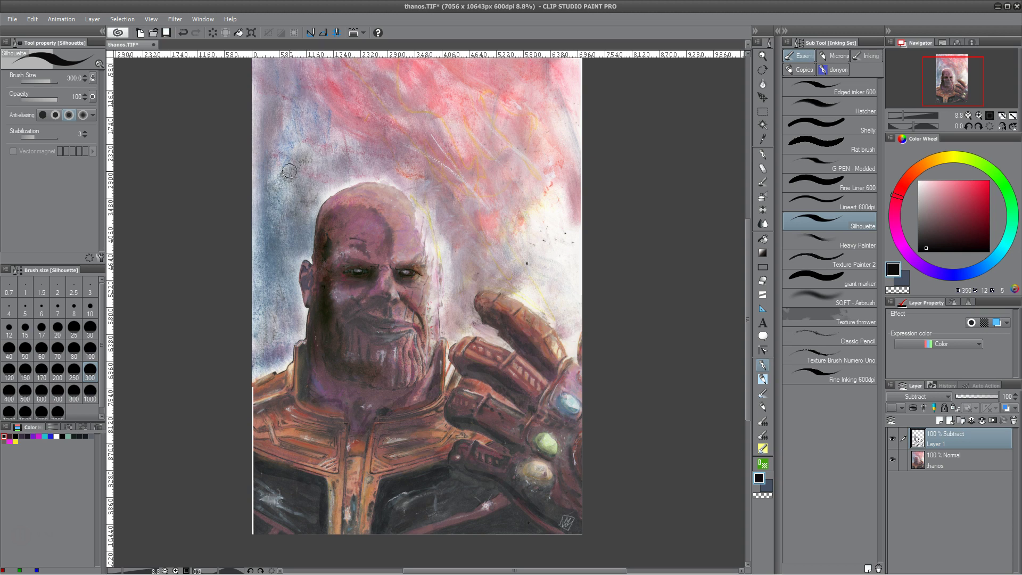
pyautogui.hotkey('ctrl', 'z')
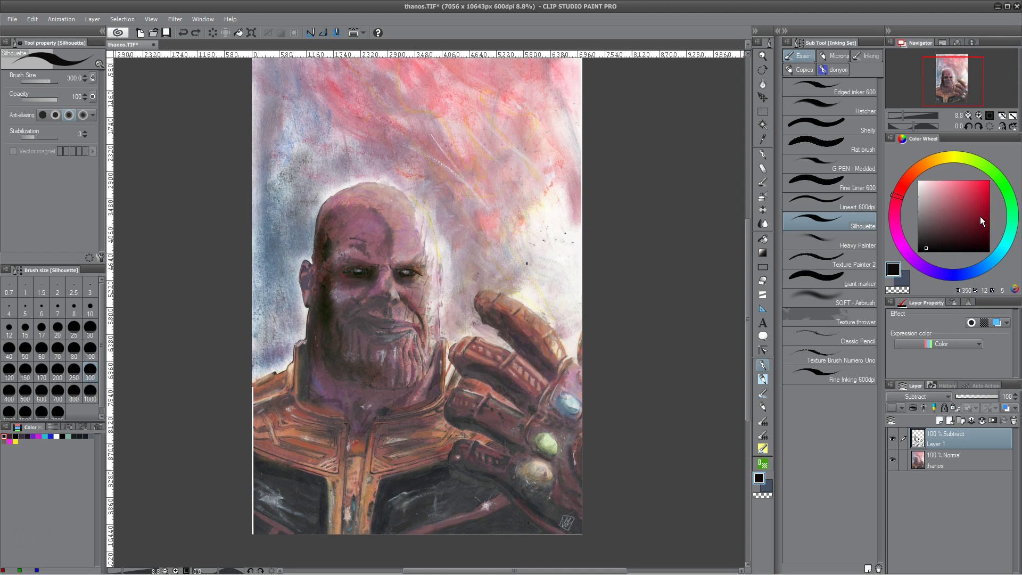
# - Choose a muted olive colour and enlarge the brush to size 800
pyautogui.click(950, 273)
pyautogui.click(952, 156)
pyautogui.moveTo(936, 241); pyautogui.dragTo(935, 212)
pyautogui.moveTo(298, 118)
pyautogui.mouseDown()
pyautogui.moveTo(272, 319)
pyautogui.moveTo(283, 198)
pyautogui.moveTo(298, 210)
pyautogui.moveTo(271, 160)
pyautogui.moveTo(295, 106)
pyautogui.moveTo(322, 141)
pyautogui.moveTo(295, 117)
pyautogui.mouseUp()
pyautogui.hotkey('ctrl', 'z')
pyautogui.press(']')
pyautogui.press(']')
pyautogui.press(']')
pyautogui.press(']')
pyautogui.press(']')
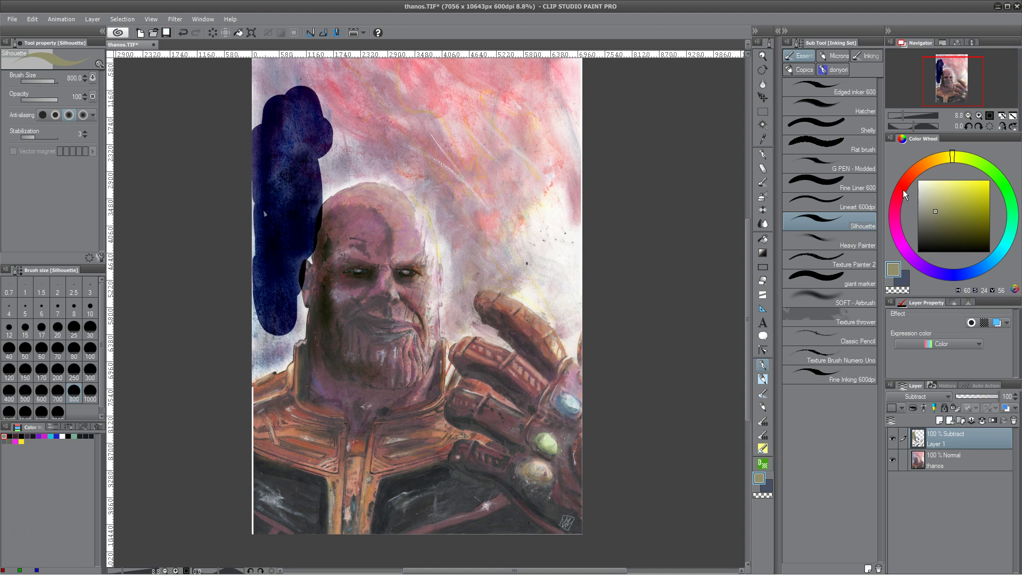
# - Zoom in left of the head, extend the dark blob rightward, then paint a cream blob over it
pyautogui.hotkey('ctrl', '+')
pyautogui.hotkey('ctrl', '+')
pyautogui.hotkey('ctrl', '+')
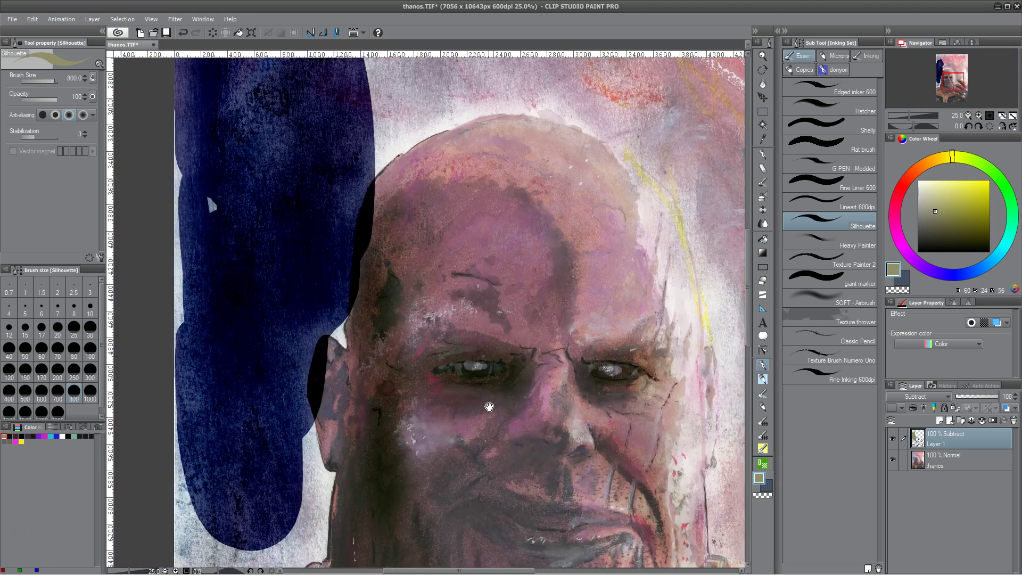
pyautogui.moveTo(206, 192); pyautogui.dragTo(473, 320)
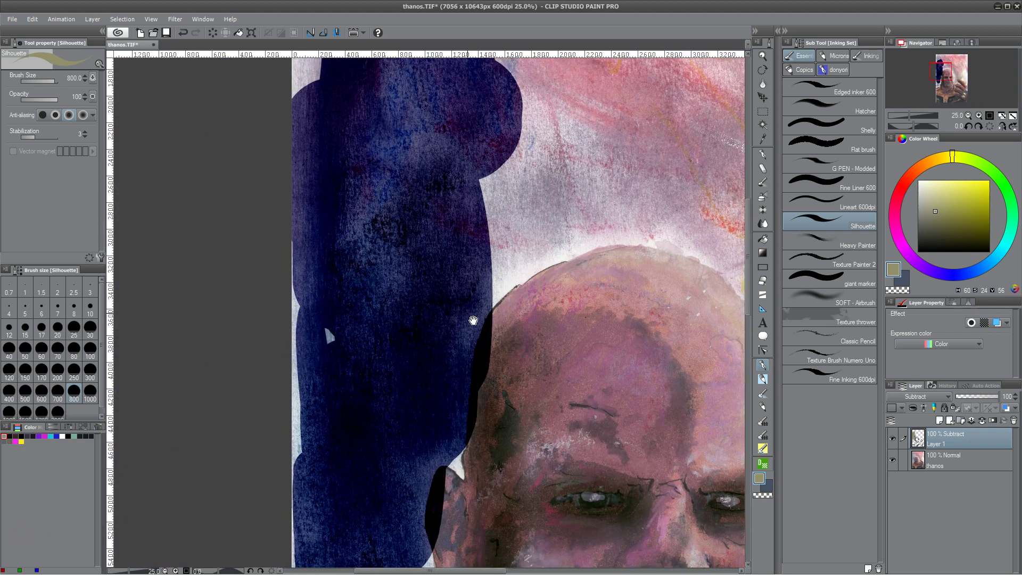
pyautogui.scroll(5, 392, 201)
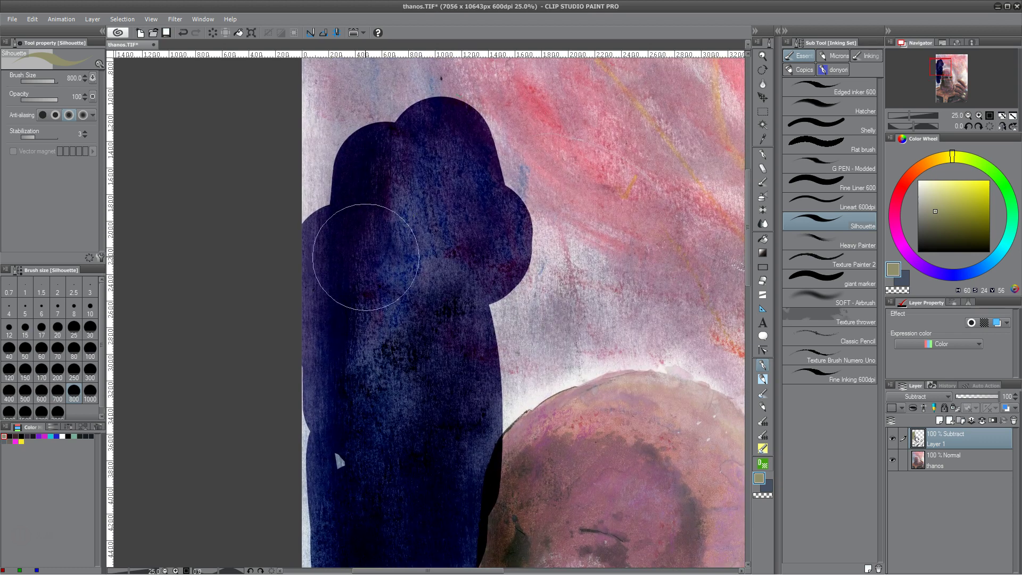
pyautogui.moveTo(479, 320)
pyautogui.mouseDown()
pyautogui.moveTo(521, 301)
pyautogui.moveTo(513, 353)
pyautogui.moveTo(618, 304)
pyautogui.moveTo(586, 303)
pyautogui.moveTo(607, 221)
pyautogui.moveTo(527, 213)
pyautogui.mouseUp()
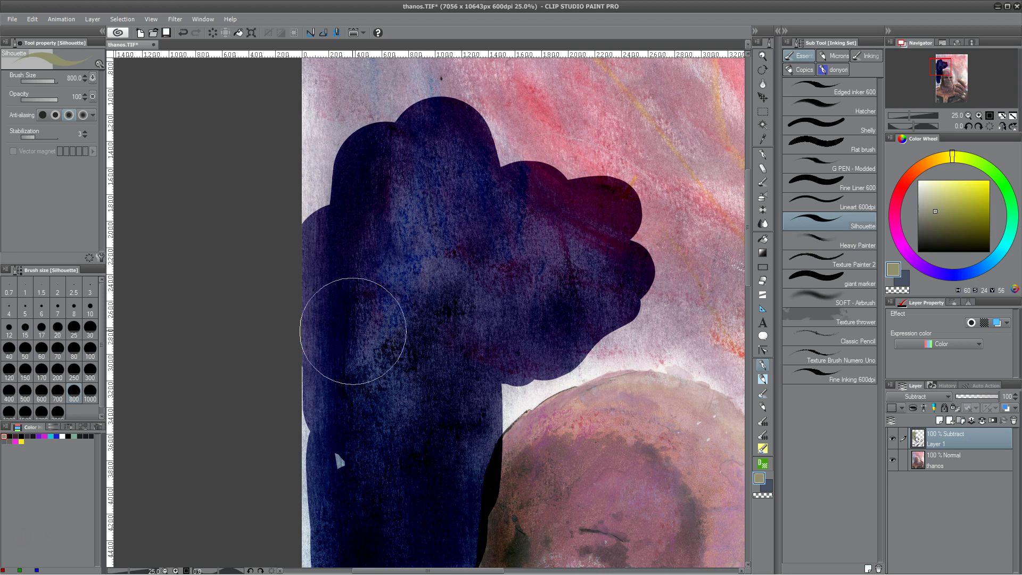
pyautogui.click(929, 187)
pyautogui.moveTo(479, 269)
pyautogui.mouseDown()
pyautogui.moveTo(484, 236)
pyautogui.moveTo(578, 322)
pyautogui.mouseUp()
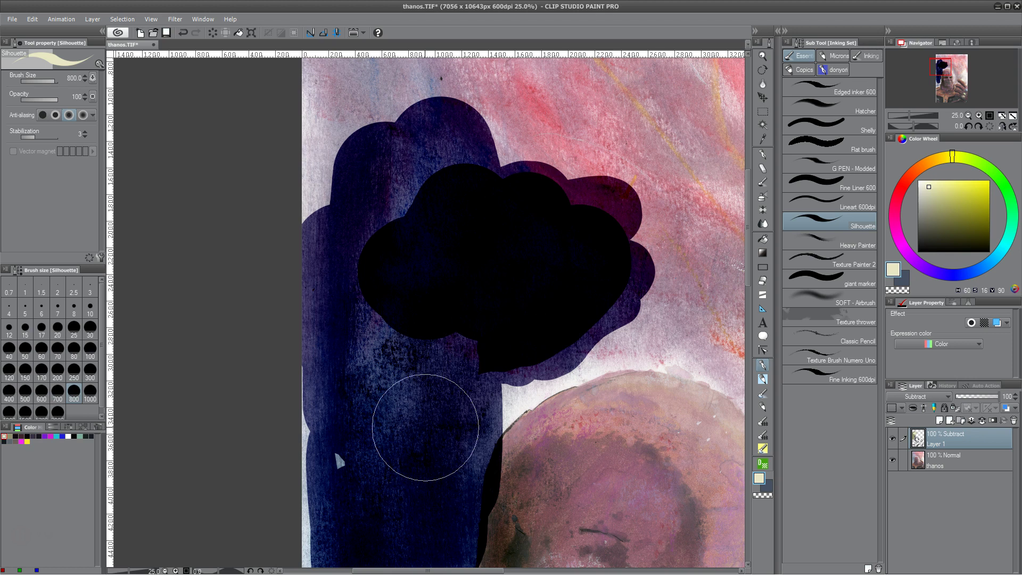
# - Delete all paint from Layer 1 and reframe the view around Thanos's head
pyautogui.press('Delete')
pyautogui.scroll(-2, 417, 436)
pyautogui.scroll(-1, 416, 439)
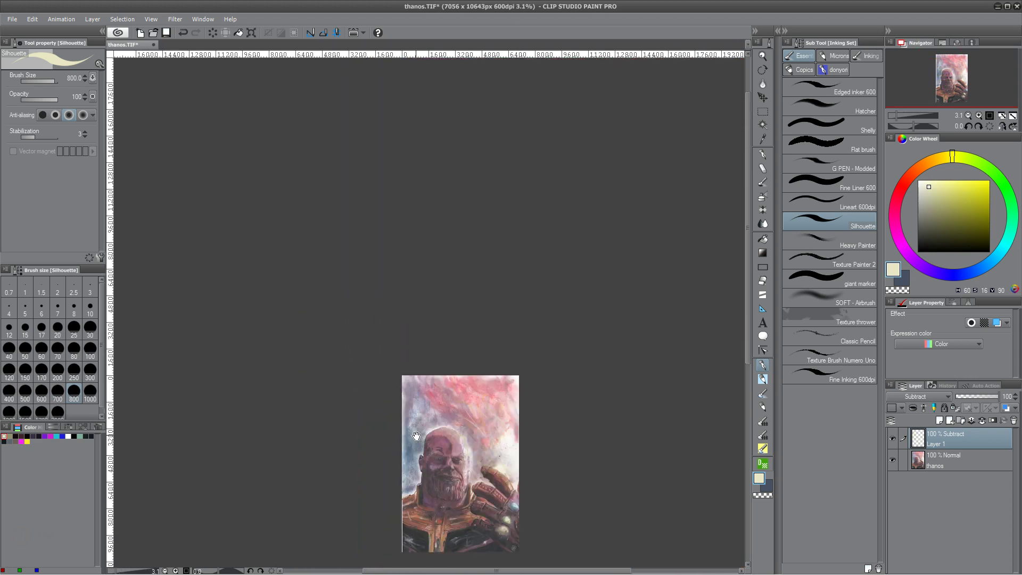
pyautogui.moveTo(416, 435); pyautogui.dragTo(373, 323)
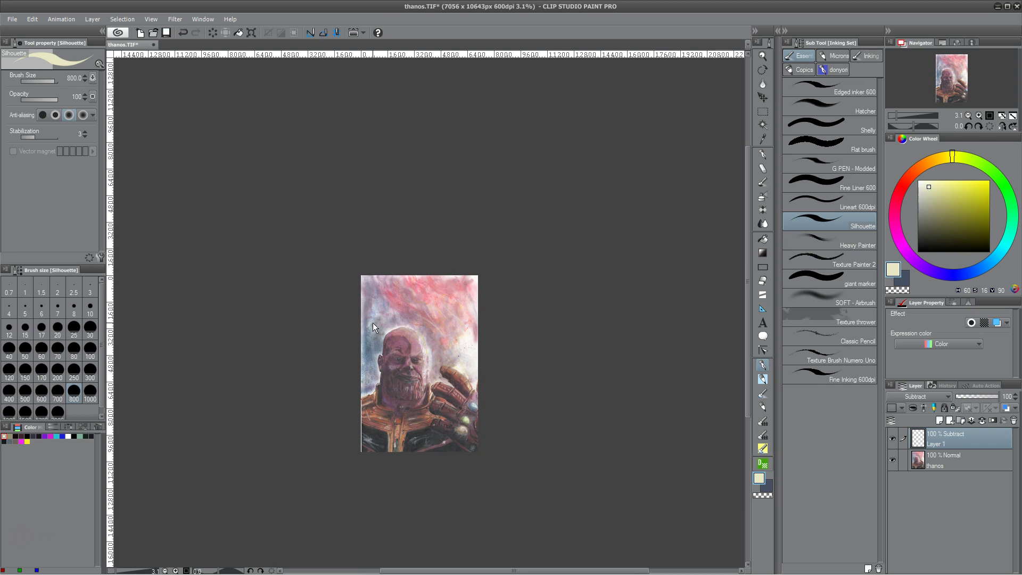
pyautogui.scroll(2, 373, 322)
pyautogui.moveTo(489, 386); pyautogui.dragTo(360, 302)
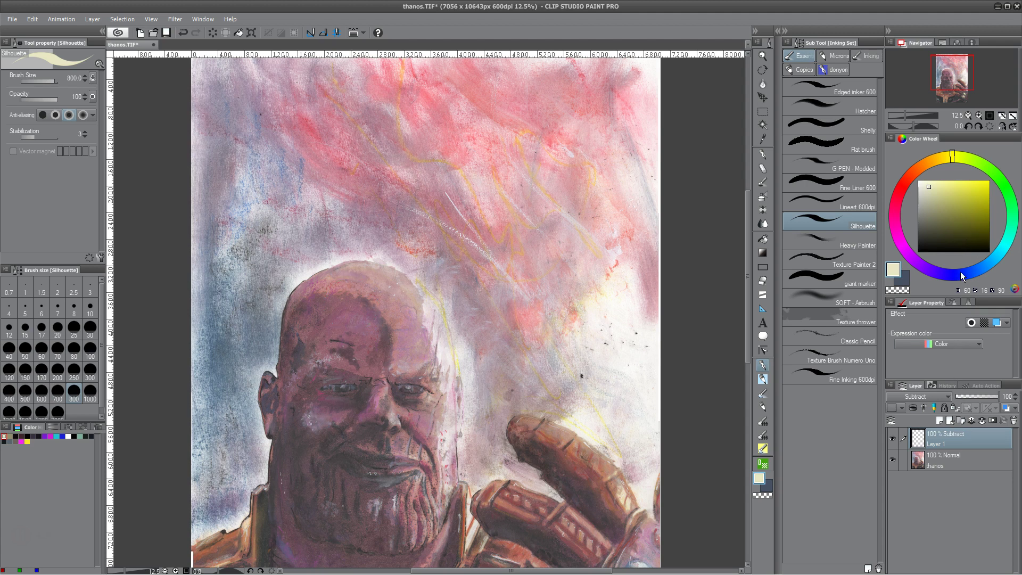
# - Pick a saturated blue and fill all of Layer 1 with it via Alt+Backspace
pyautogui.moveTo(962, 274); pyautogui.dragTo(949, 274)
pyautogui.click(975, 194)
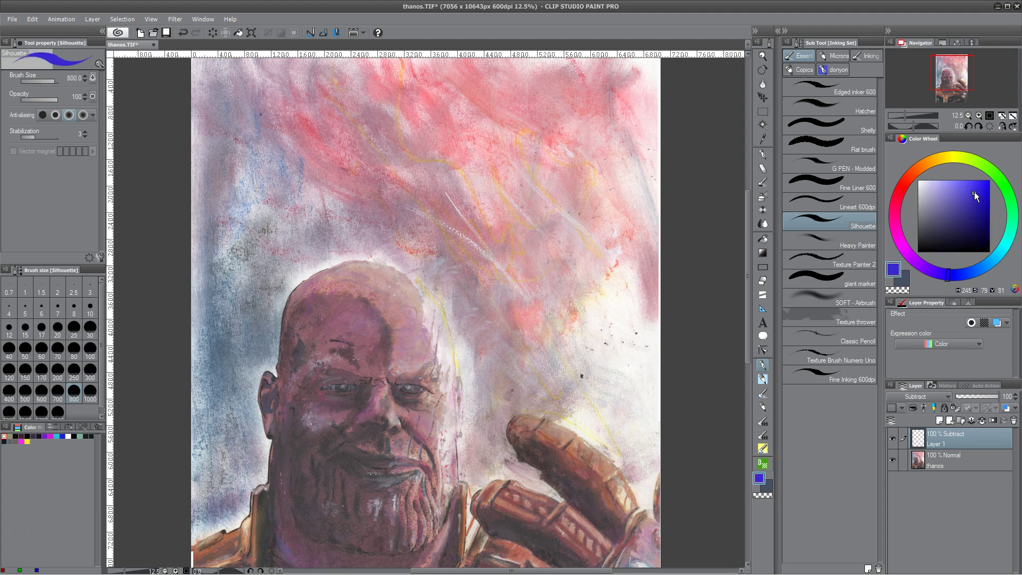
pyautogui.hotkey('alt', 'BackSpace')
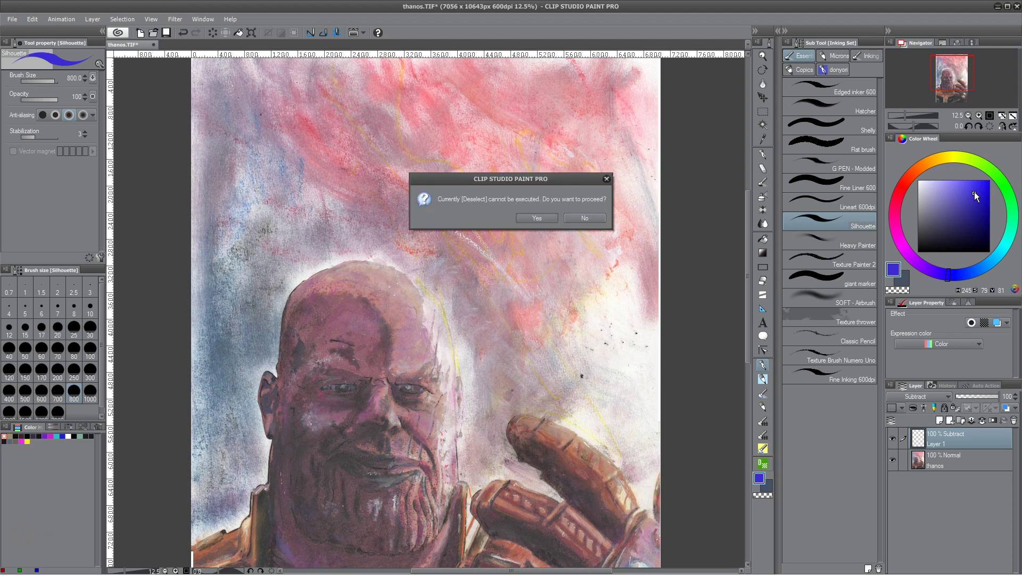
pyautogui.click(540, 218)
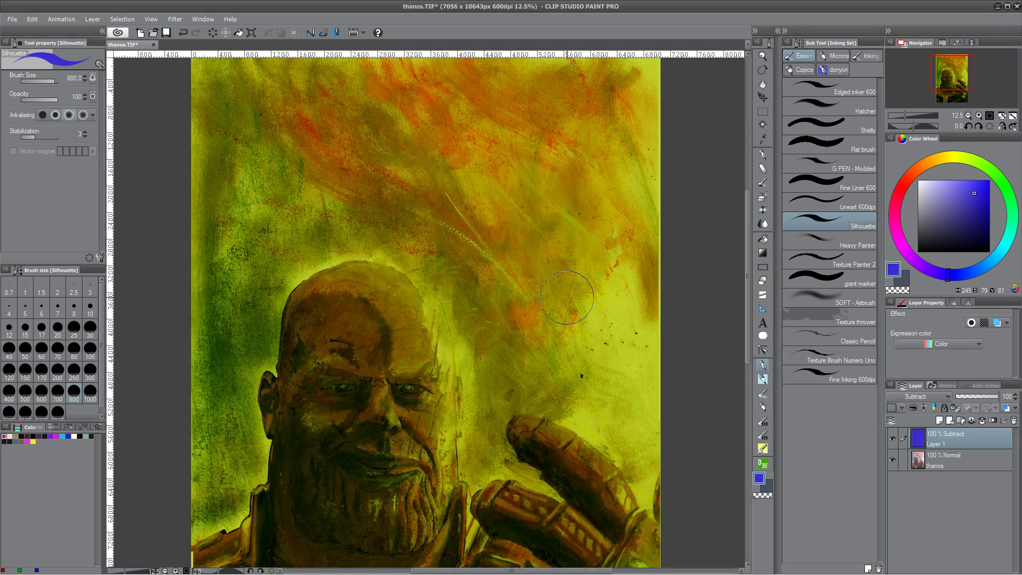
pyautogui.scroll(-3, 469, 314)
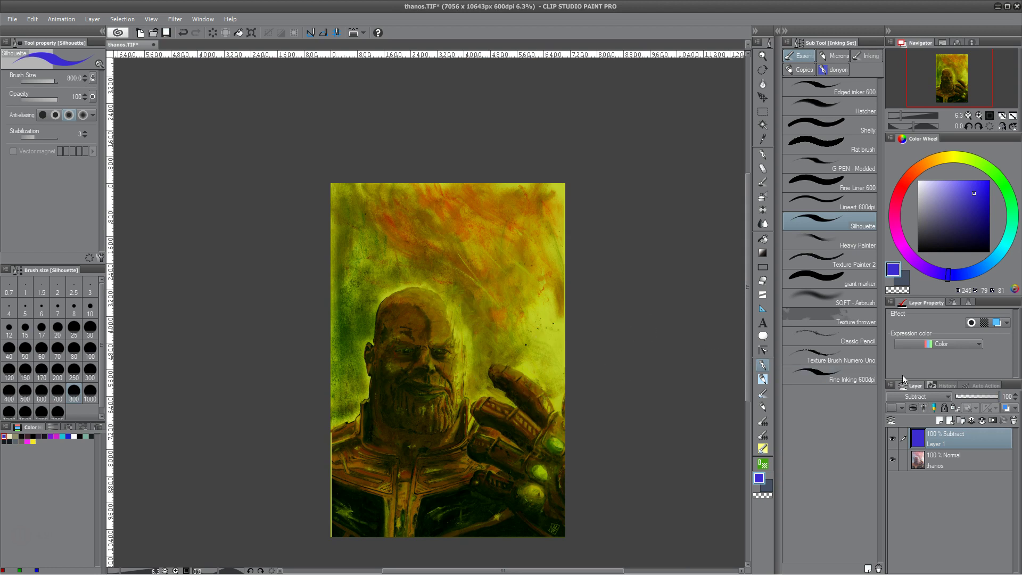
# - Bring Layer 1's opacity down from 24% to 15%, leaving a faint warm tint
pyautogui.click(965, 397)
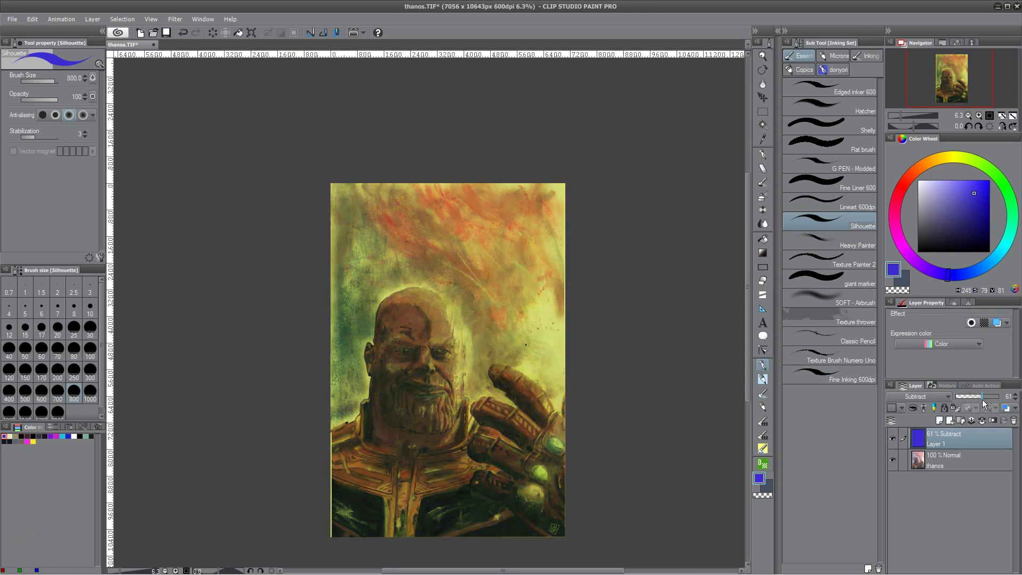
pyautogui.moveTo(965, 403); pyautogui.dragTo(960, 403)
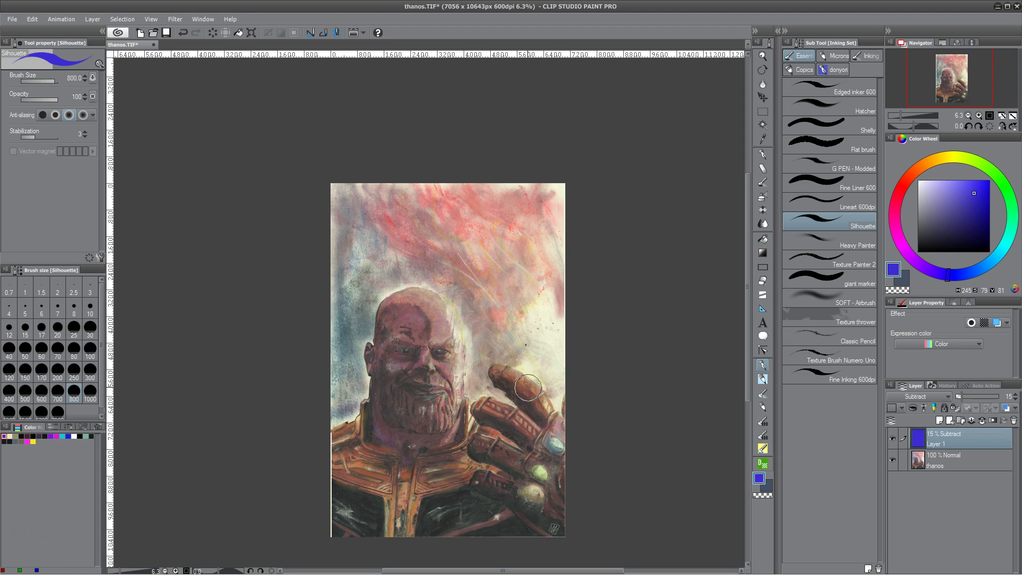
pyautogui.scroll(-1, 522, 392)
pyautogui.scroll(1, 521, 392)
pyautogui.click(937, 398)
pyautogui.click(937, 398)
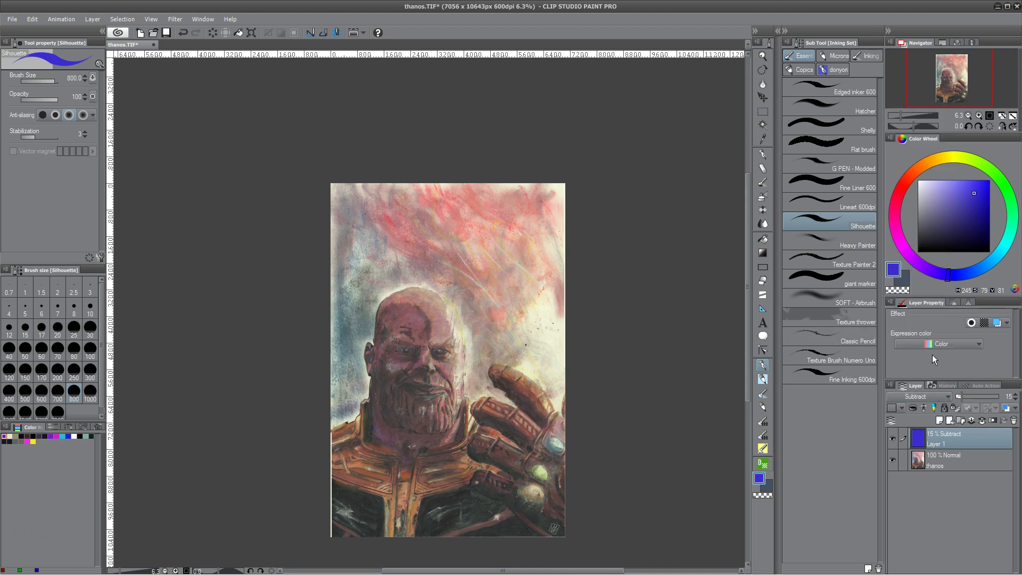